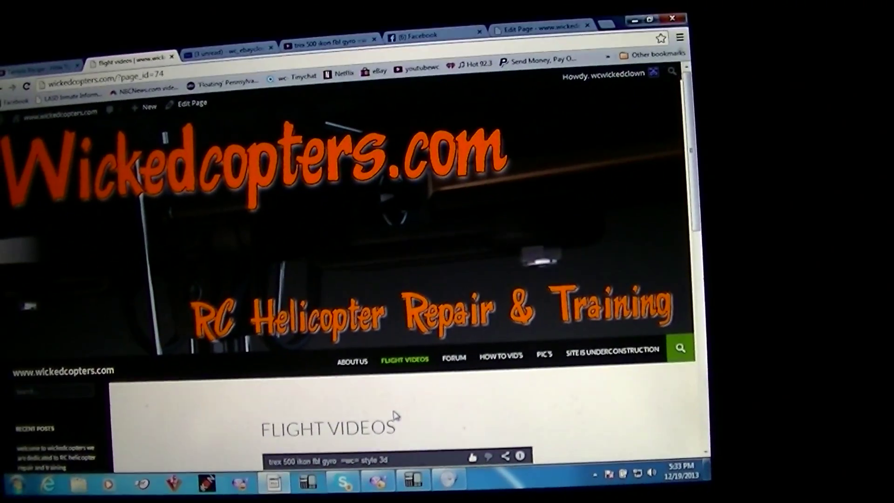
scroll(378, 404, down, 3)
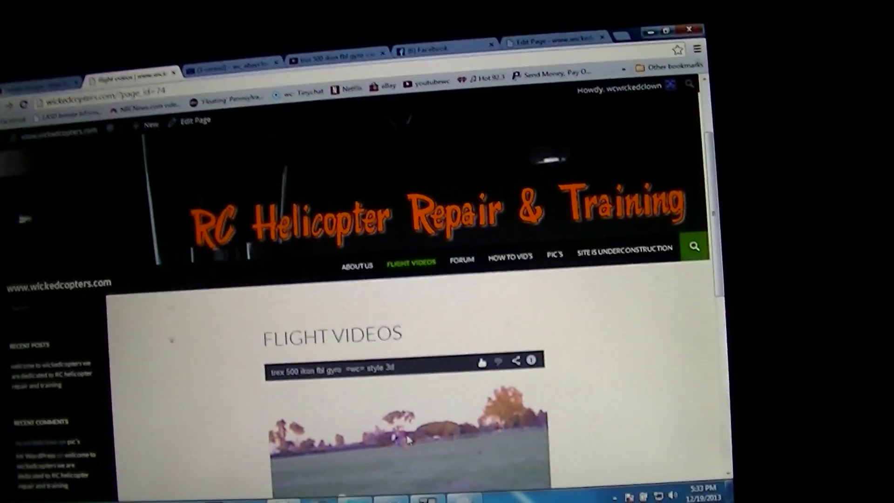
scroll(384, 419, up, 1)
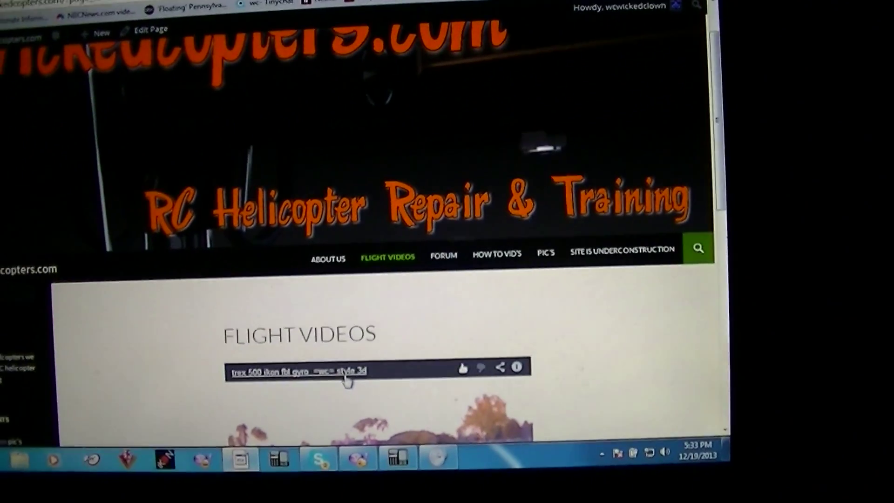
scroll(347, 380, up, 1)
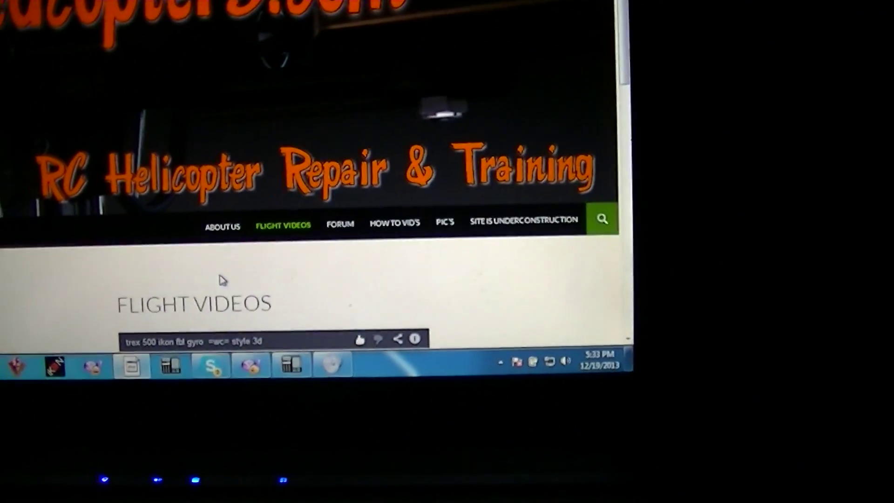
scroll(315, 280, down, 1)
scroll(324, 237, down, 3)
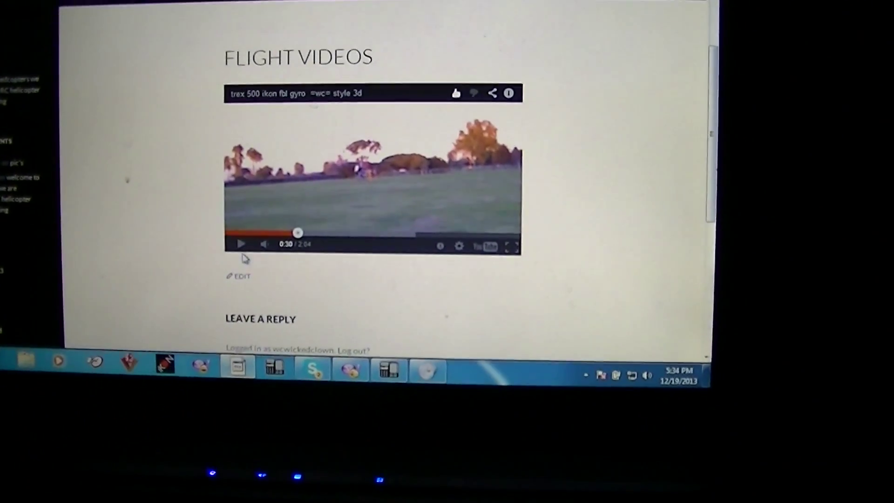
Resume the embedded helicopter flight video from its YouTube play button.
click(235, 247)
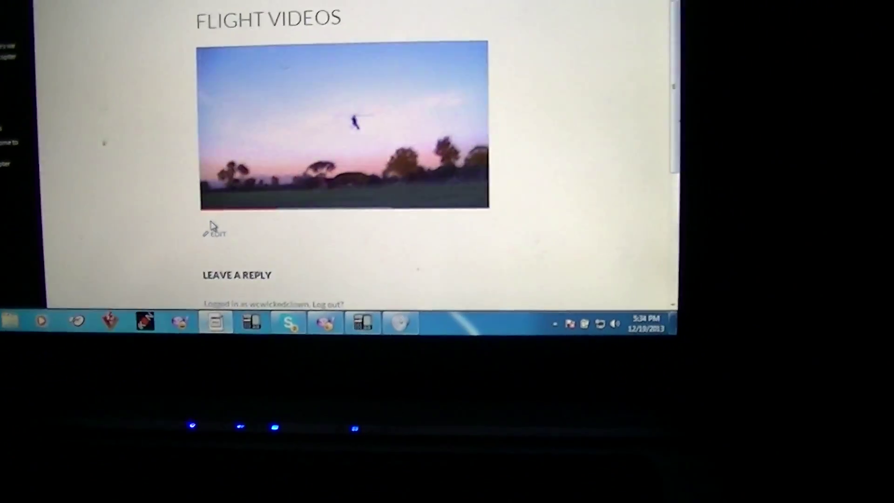
scroll(248, 234, up, 1)
scroll(284, 321, down, 1)
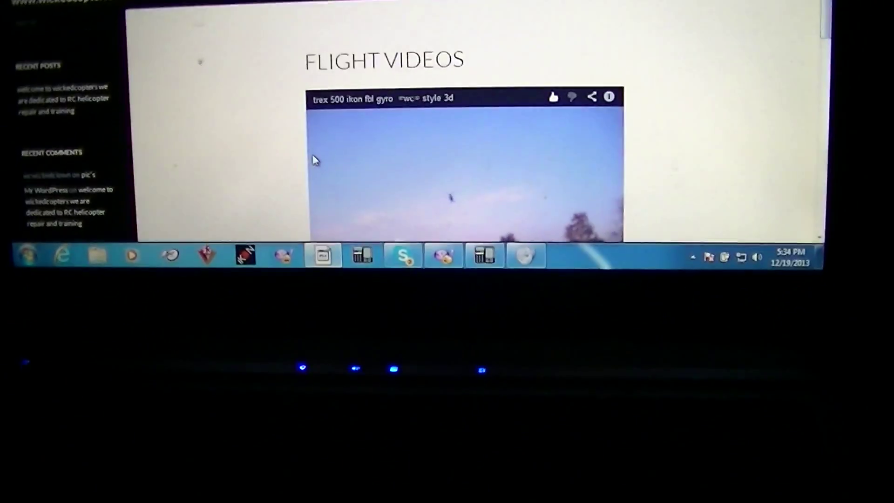
scroll(307, 140, up, 1)
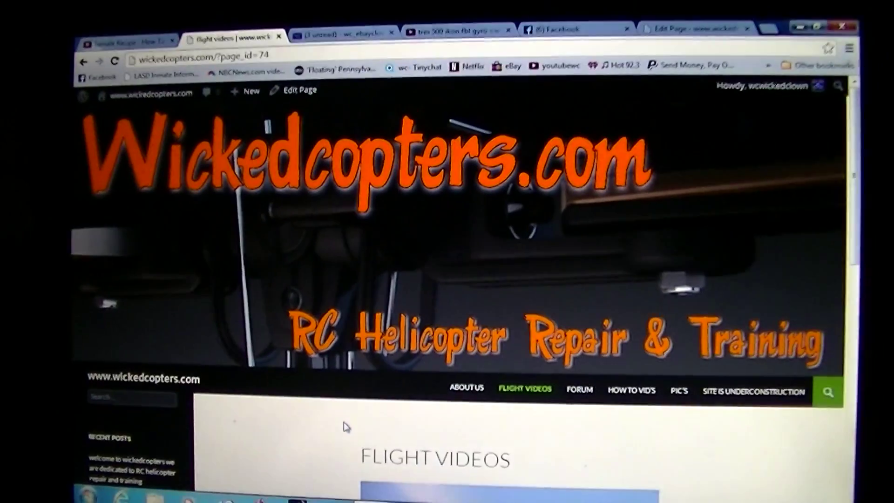
scroll(356, 433, down, 3)
scroll(266, 359, down, 1)
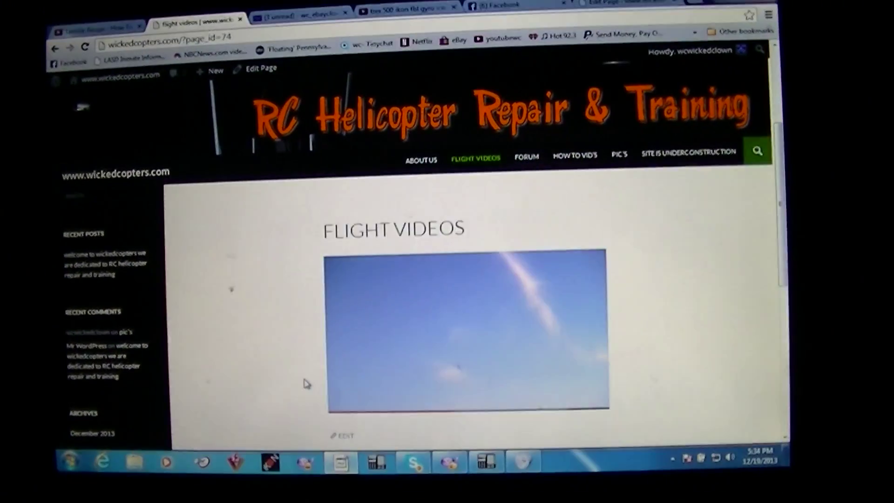
scroll(305, 381, up, 2)
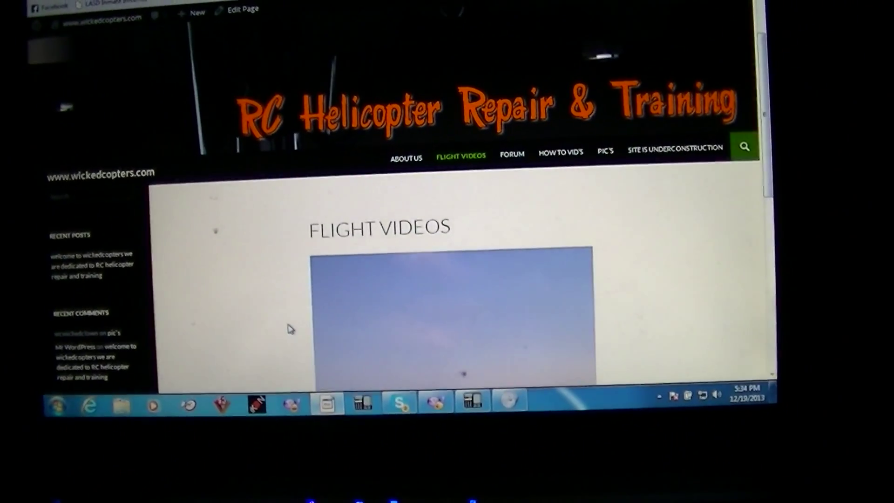